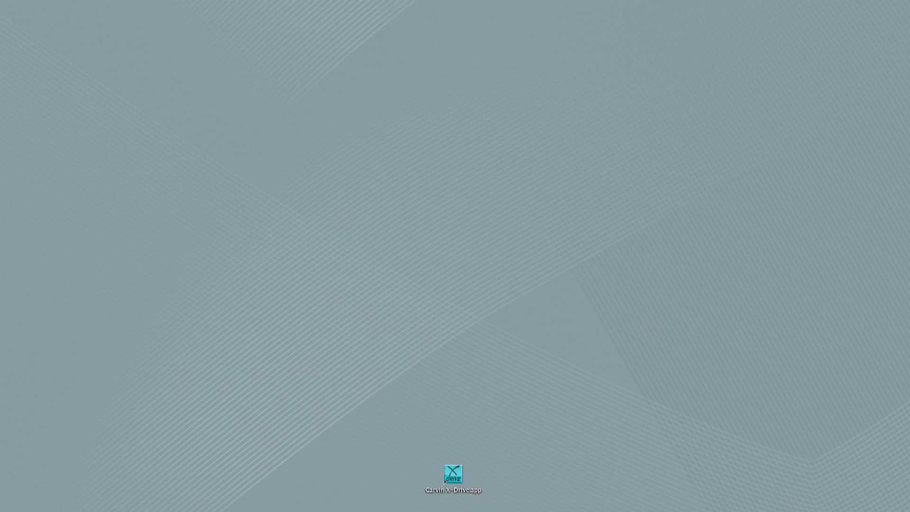
# Launch Carvin X-Drive and raise output 1's high-pass frequency to about 43 Hz
pyautogui.doubleClick(445, 481)
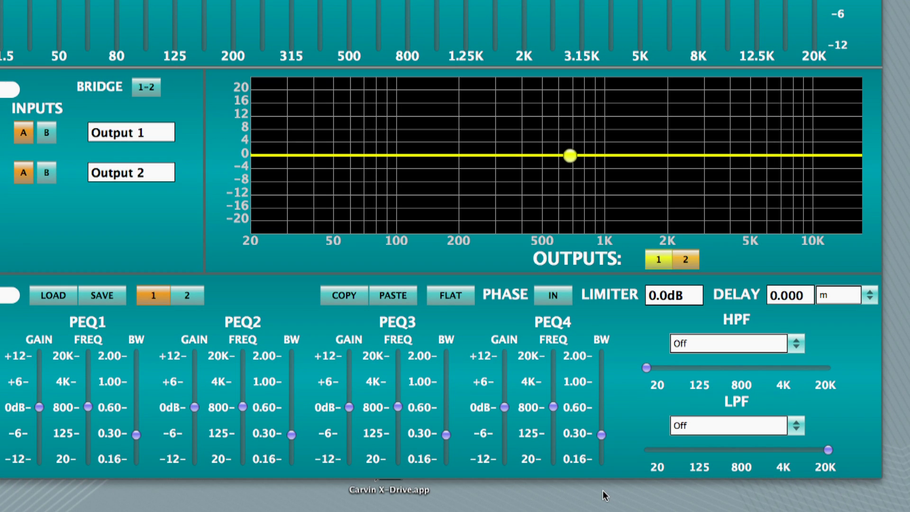
pyautogui.moveTo(647, 368); pyautogui.dragTo(664, 373)
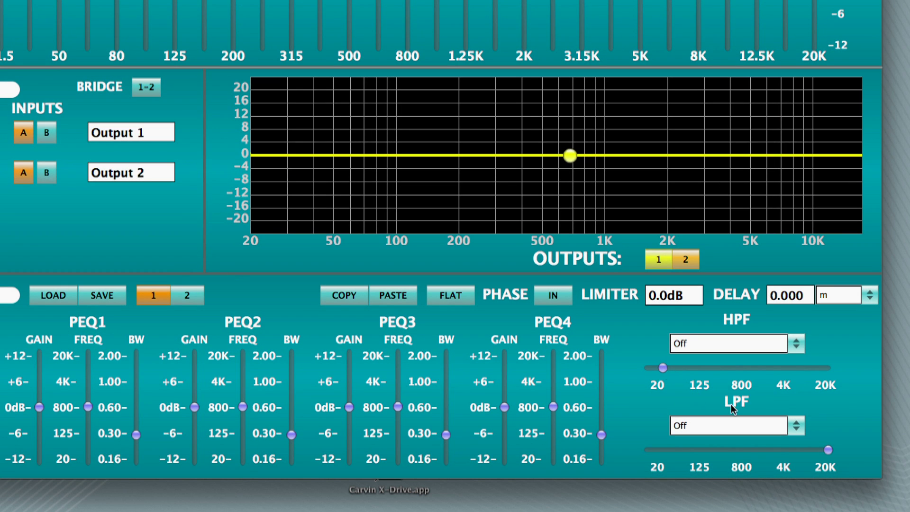
pyautogui.click(797, 346)
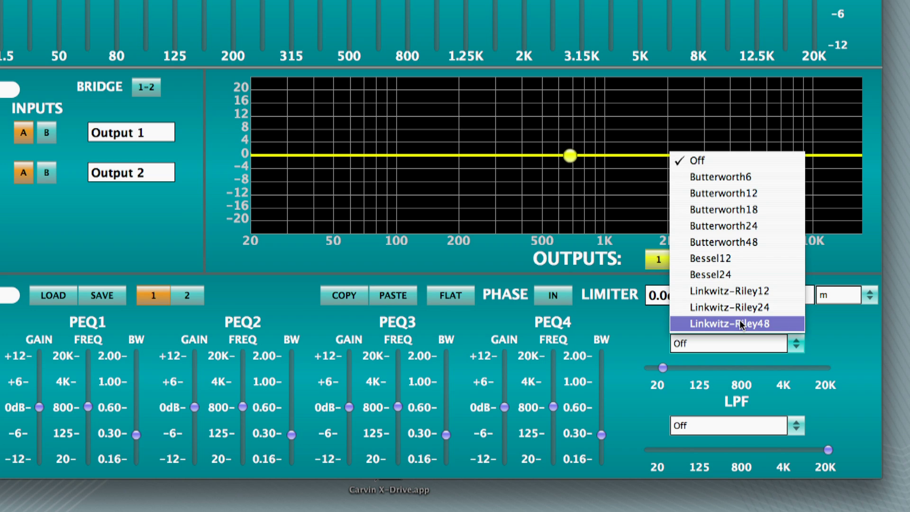
# Set output 1's high-pass filter type to Butterworth48
pyautogui.click(732, 242)
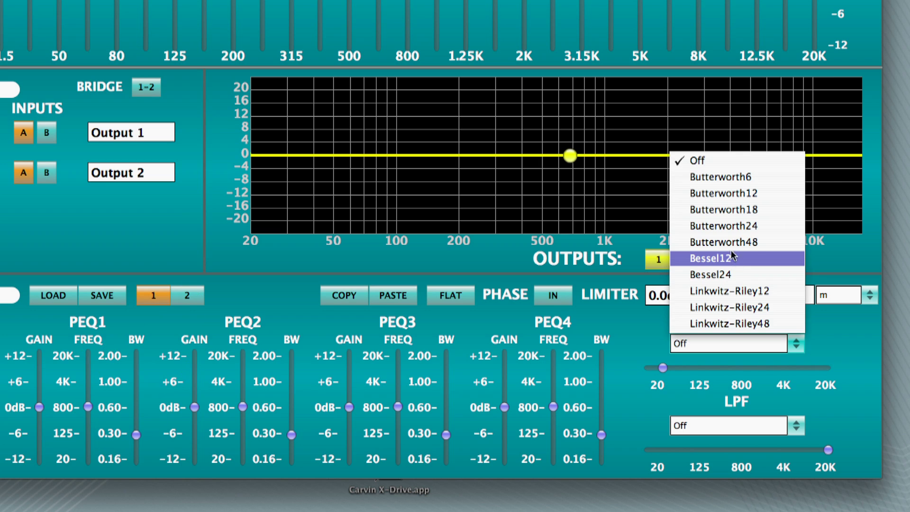
pyautogui.click(732, 241)
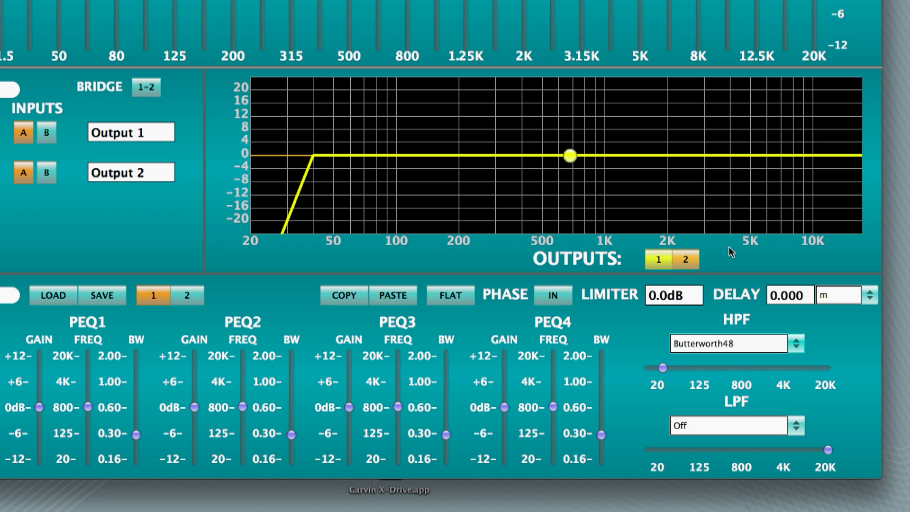
pyautogui.click(149, 299)
# Give output 1 a Butterworth48 low-pass at about 1.87 kHz
pyautogui.moveTo(828, 449); pyautogui.dragTo(765, 450)
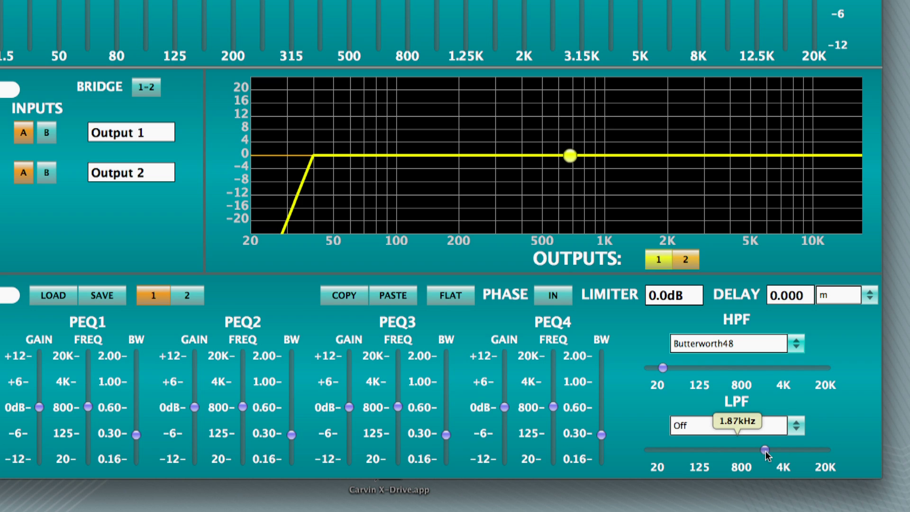
pyautogui.click(768, 425)
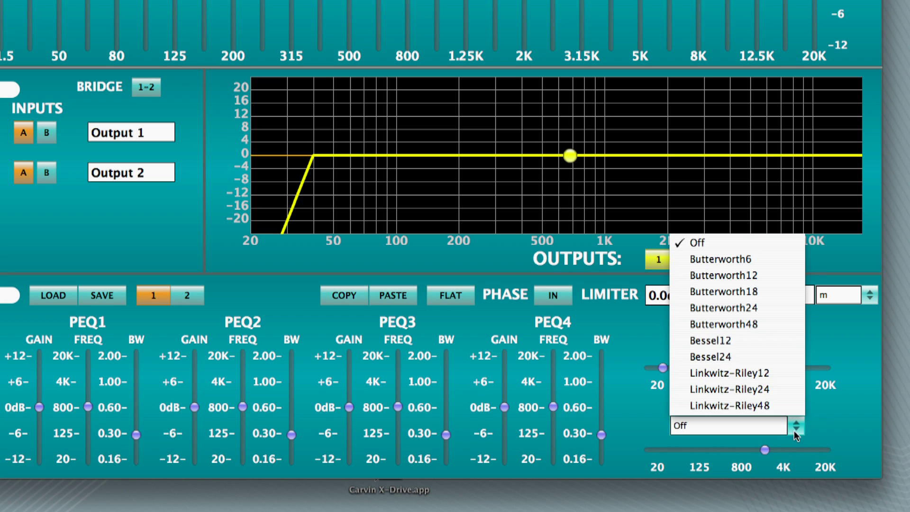
pyautogui.click(769, 330)
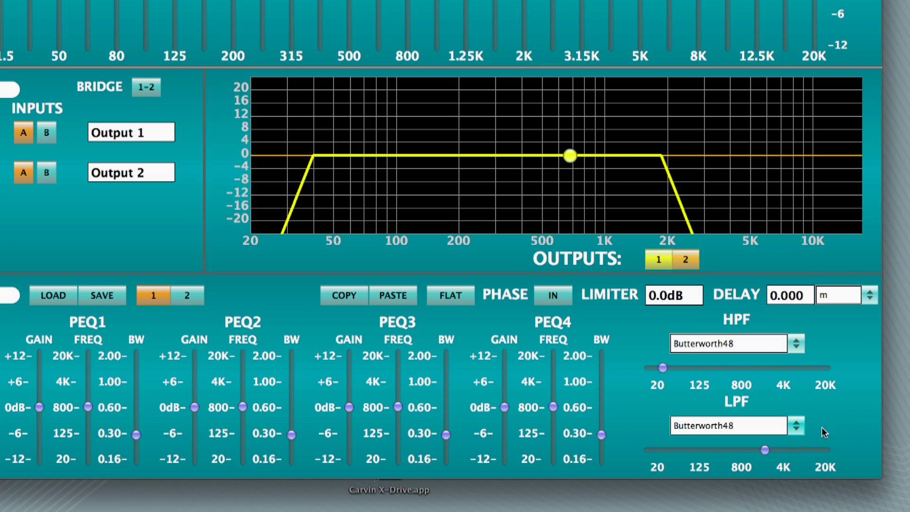
pyautogui.click(188, 305)
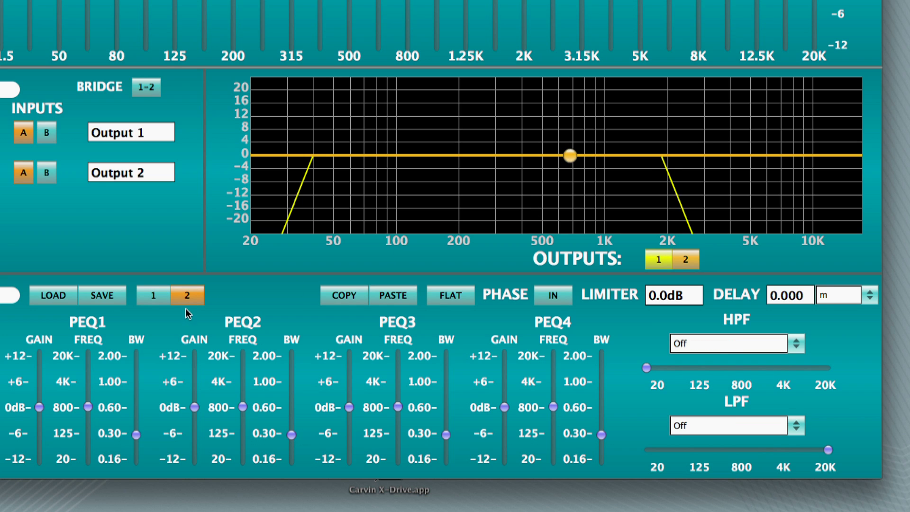
# Set output 2's high-pass to Butterworth48 at about 1.6 kHz
pyautogui.moveTo(647, 368); pyautogui.dragTo(752, 383)
pyautogui.moveTo(757, 385); pyautogui.dragTo(768, 385)
pyautogui.click(790, 352)
pyautogui.click(753, 238)
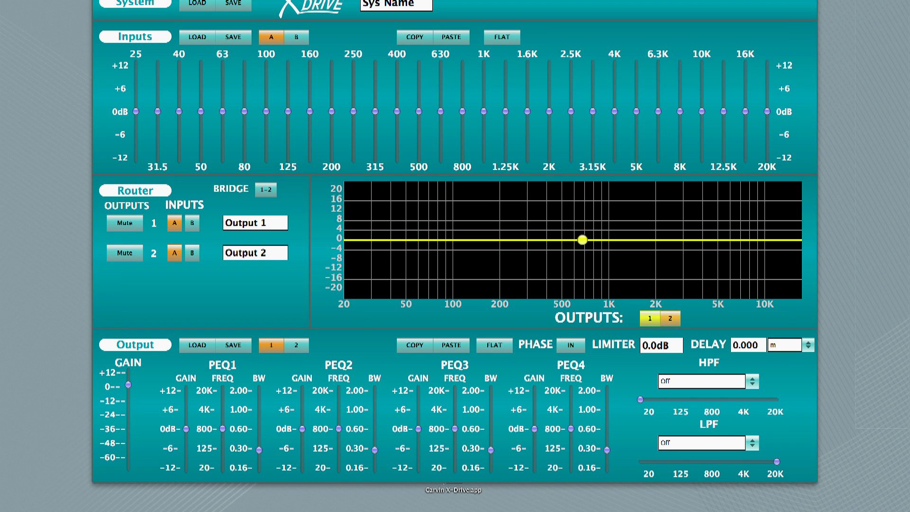
# Set a Butterworth48 low-pass near 125 Hz and a Butterworth48 high-pass near 34.5 Hz
pyautogui.moveTo(776, 461); pyautogui.dragTo(676, 461)
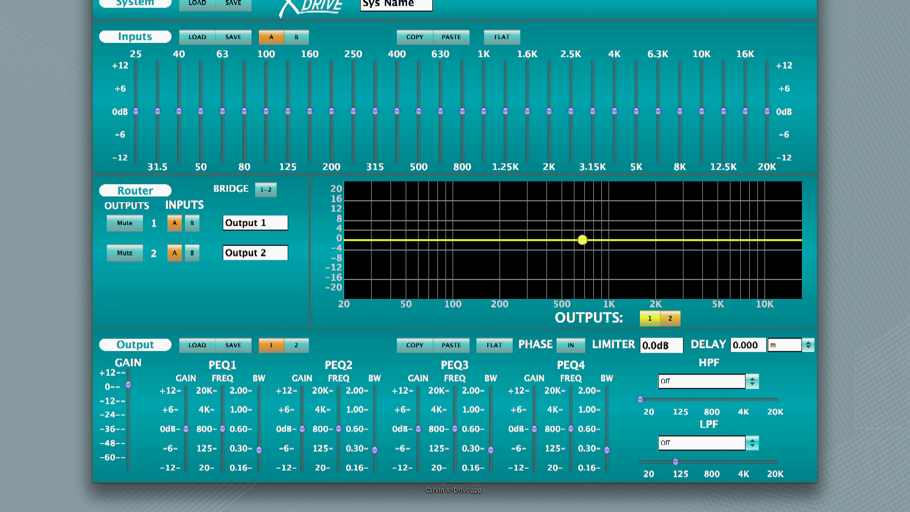
pyautogui.click(702, 443)
pyautogui.click(692, 371)
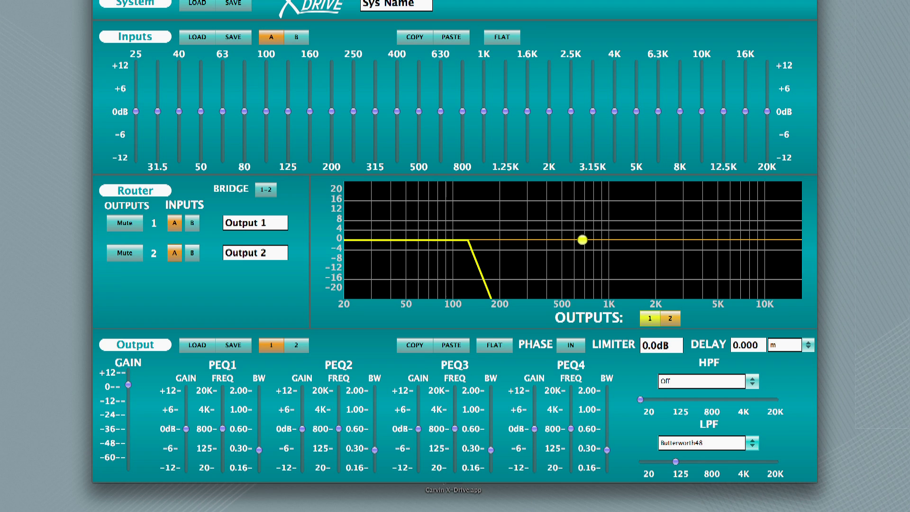
pyautogui.moveTo(641, 400); pyautogui.dragTo(649, 400)
pyautogui.click(701, 381)
pyautogui.click(696, 309)
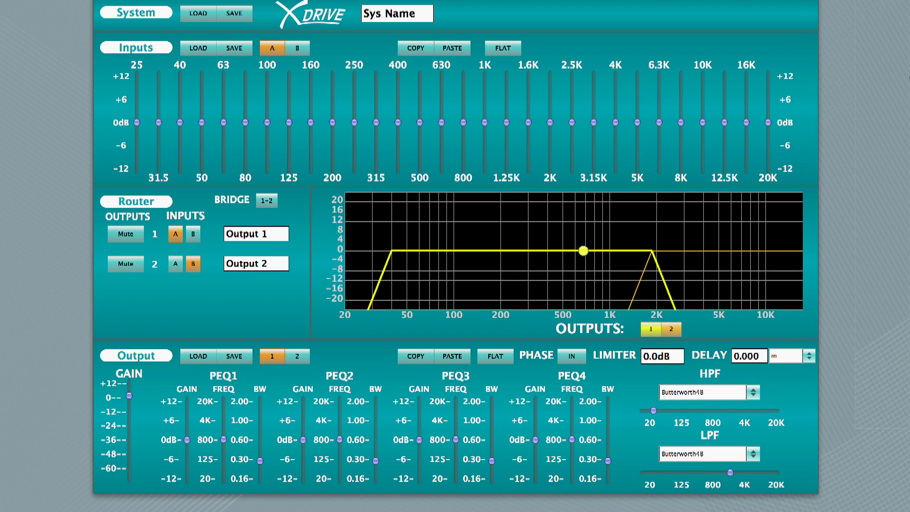
# Boost the 200 Hz, 16K and 31.5 Hz input EQ bands
pyautogui.moveTo(332, 123); pyautogui.dragTo(311, 141)
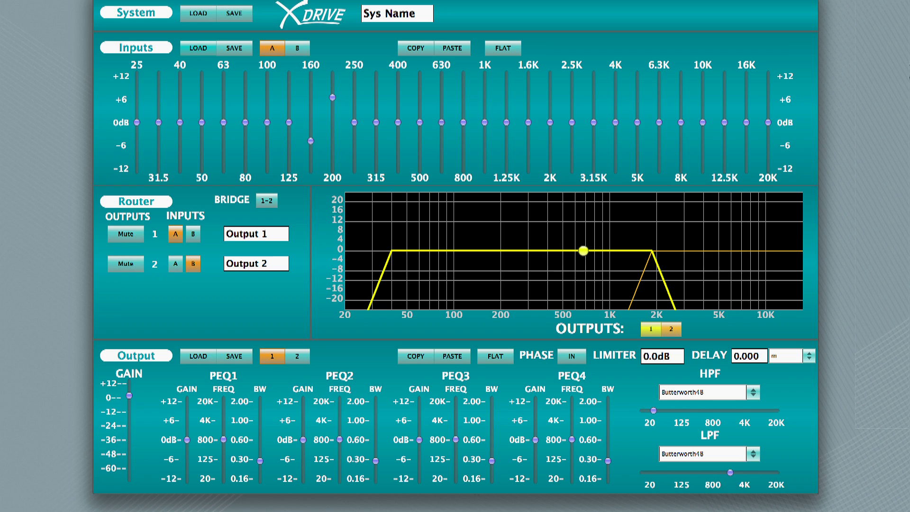
pyautogui.moveTo(747, 122); pyautogui.dragTo(725, 105)
pyautogui.moveTo(158, 123); pyautogui.dragTo(159, 107)
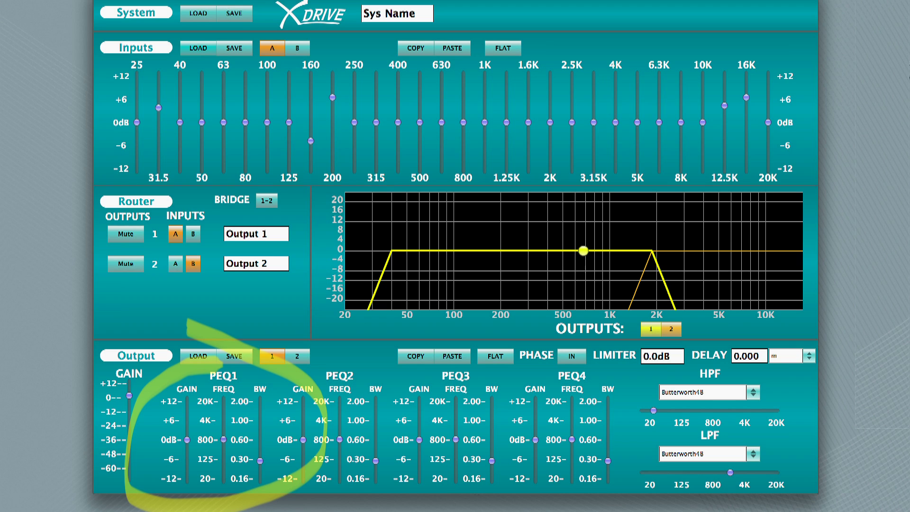
# Move PEQ1's centre frequency to about 4K and raise its gain for a boost
pyautogui.moveTo(223, 440); pyautogui.dragTo(223, 415)
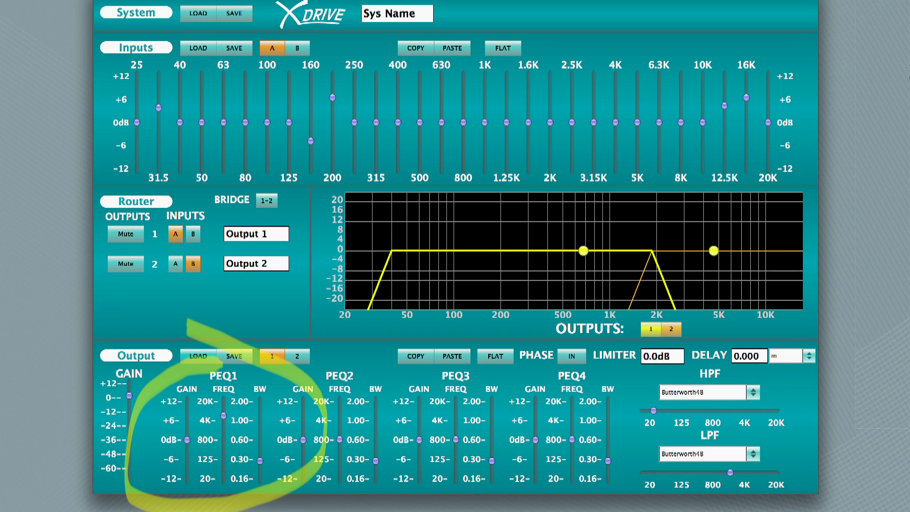
pyautogui.moveTo(260, 461)
pyautogui.mouseDown()
pyautogui.moveTo(260, 397)
pyautogui.moveTo(260, 461)
pyautogui.mouseUp()
pyautogui.moveTo(188, 440)
pyautogui.mouseDown()
pyautogui.moveTo(187, 461)
pyautogui.moveTo(187, 406)
pyautogui.mouseUp()
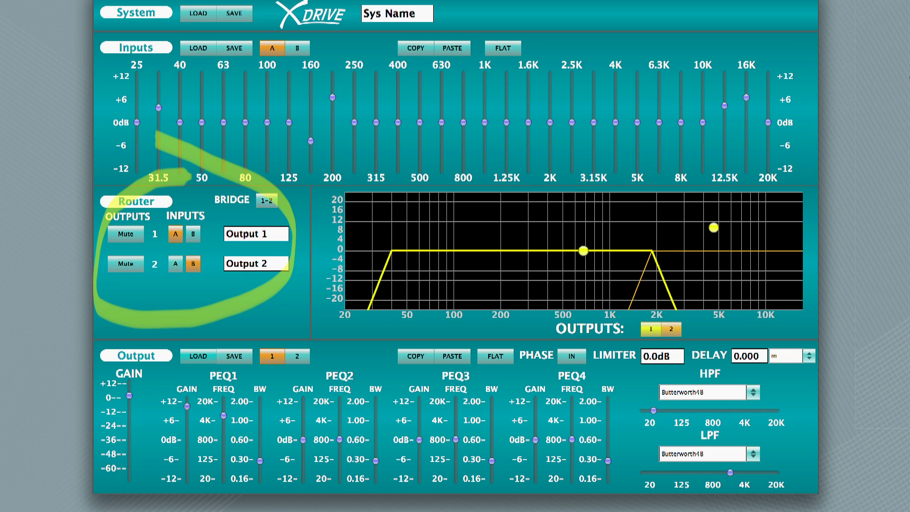
# Feed output 2 from input A and set output 1's limiter to -10 dB
pyautogui.click(176, 264)
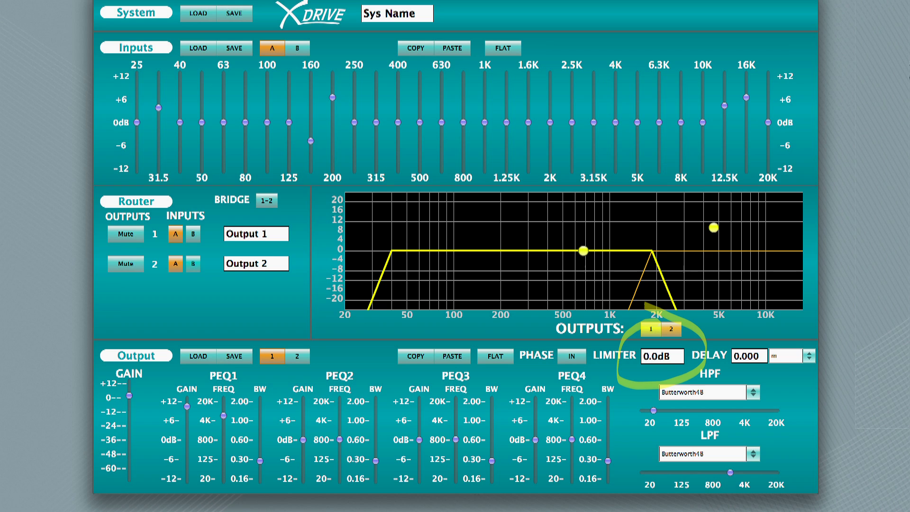
pyautogui.click(662, 356)
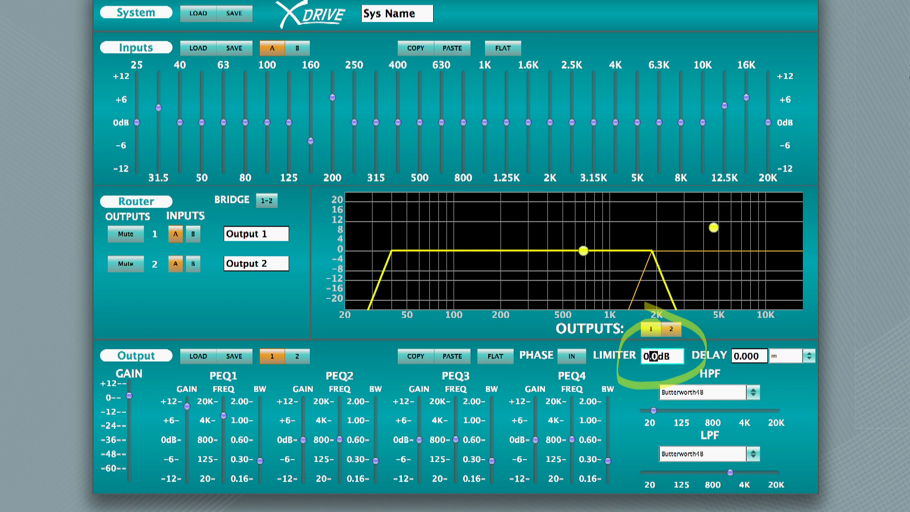
pyautogui.write('-10')
pyautogui.press('Tab')
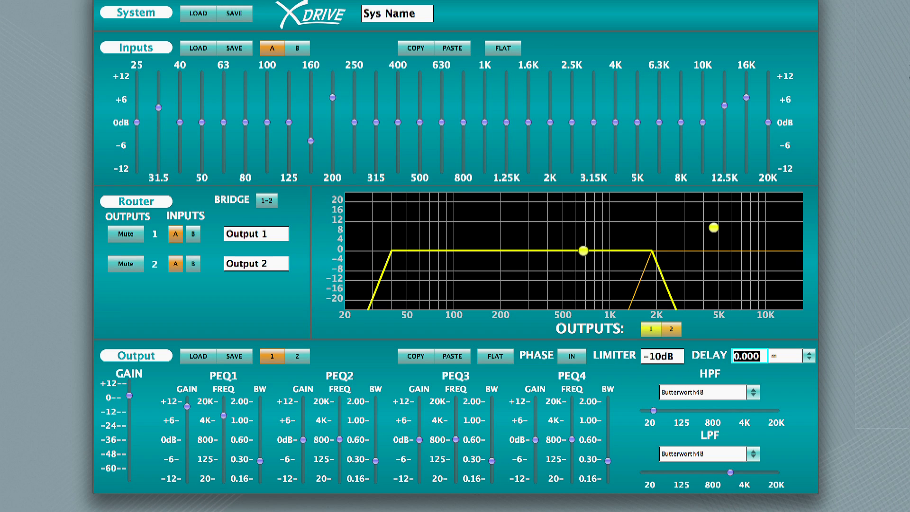
pyautogui.hotkey('shift', 'Tab')
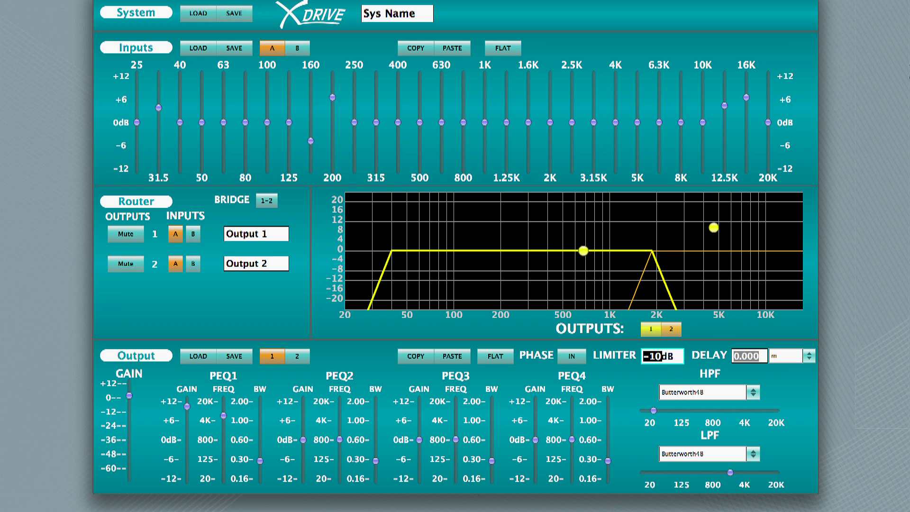
pyautogui.press('Right')
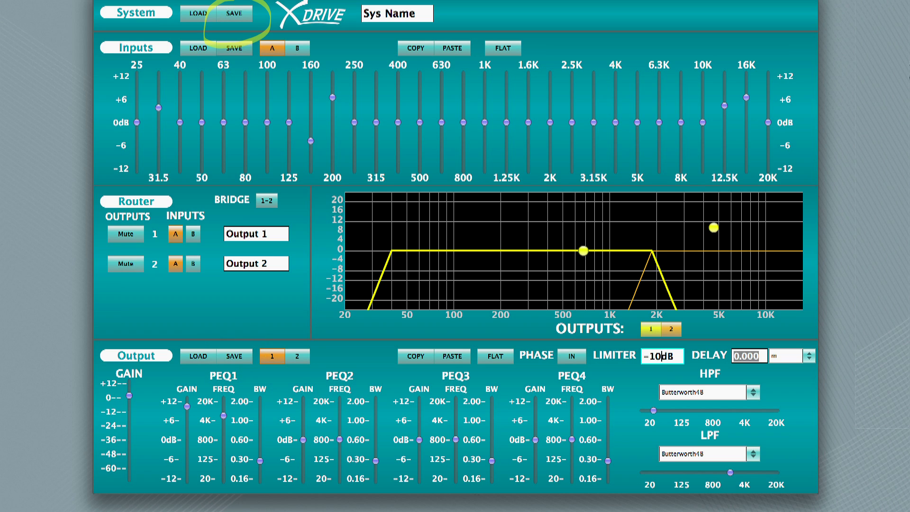
# Save the current settings as a system file named 'My System'
pyautogui.click(234, 13)
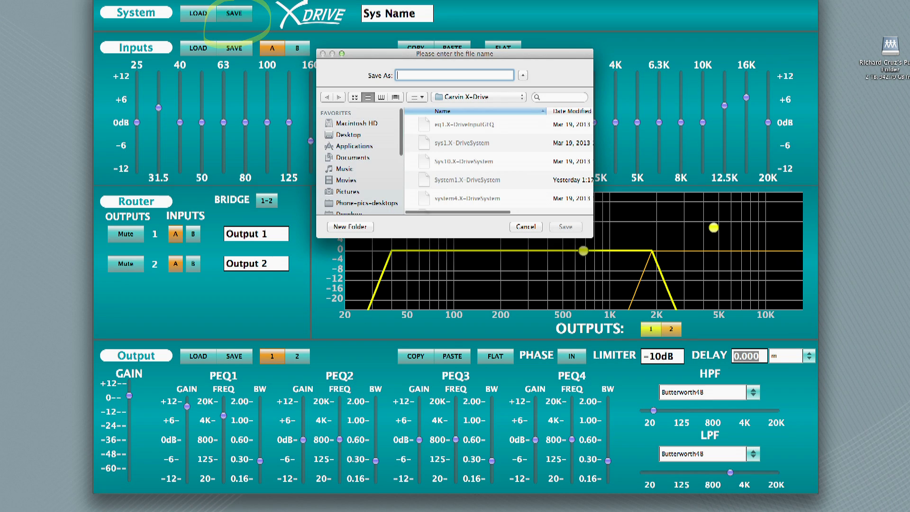
pyautogui.write('My Sy')
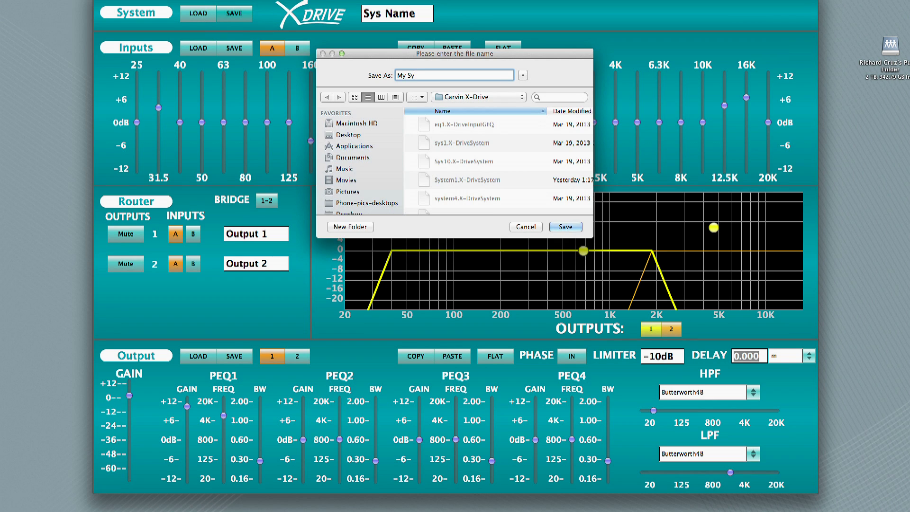
pyautogui.write('stem')
pyautogui.press('Return')
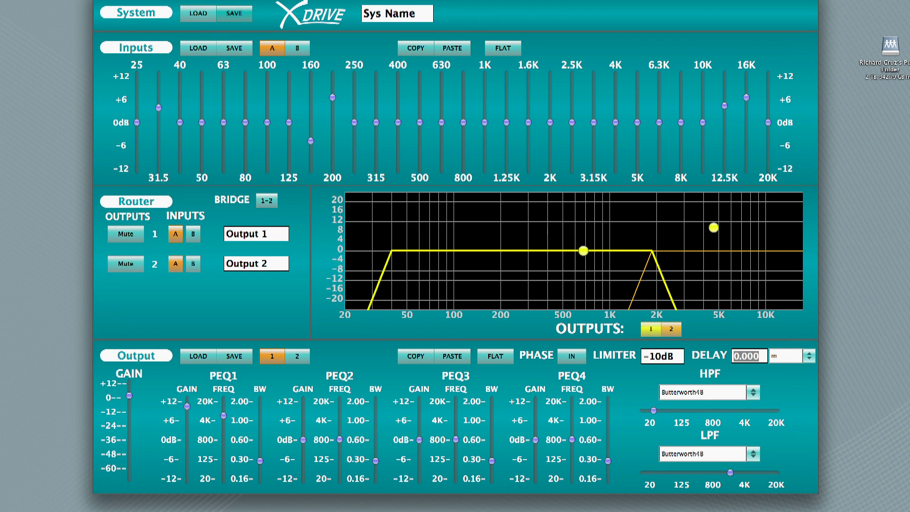